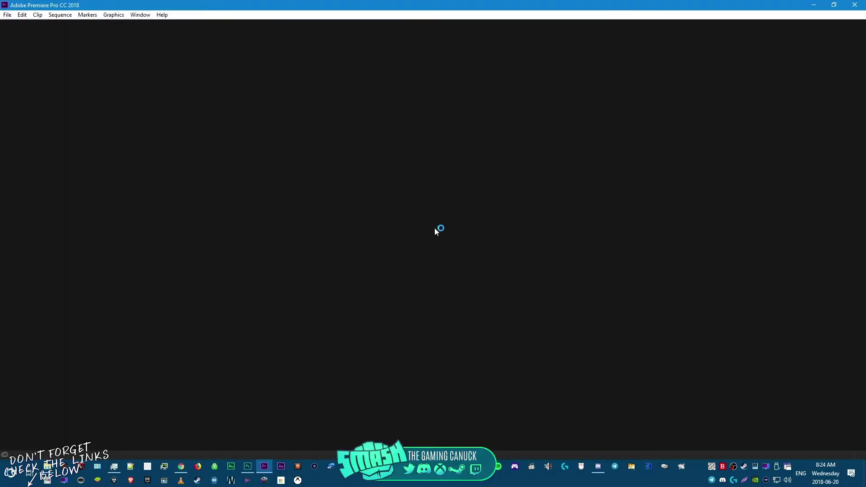
click(445, 185)
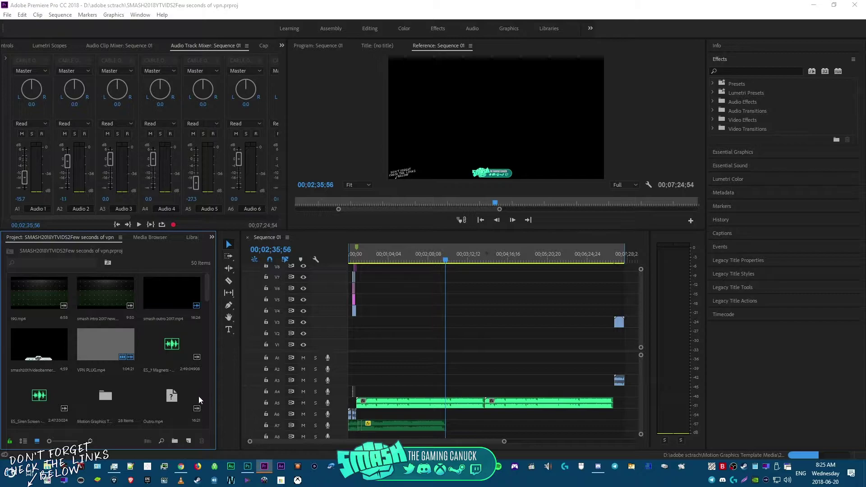
scroll(207, 337, down, 2)
scroll(207, 338, down, 10)
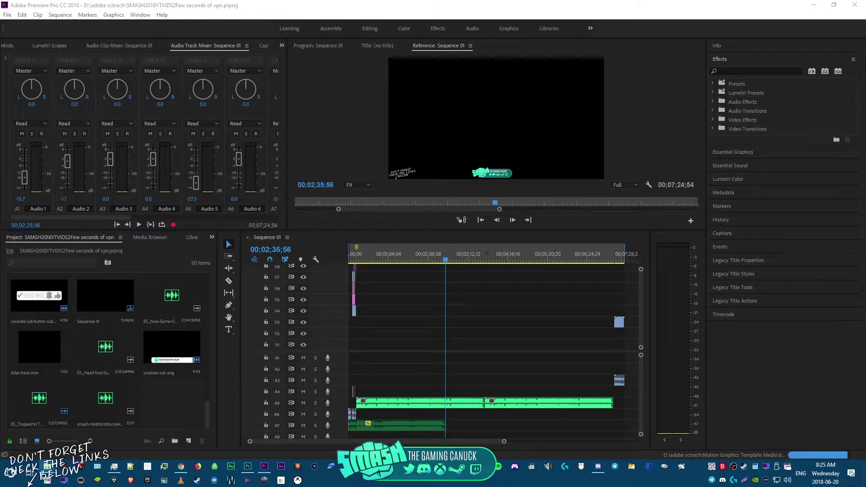
drag(639, 309, 154, 410)
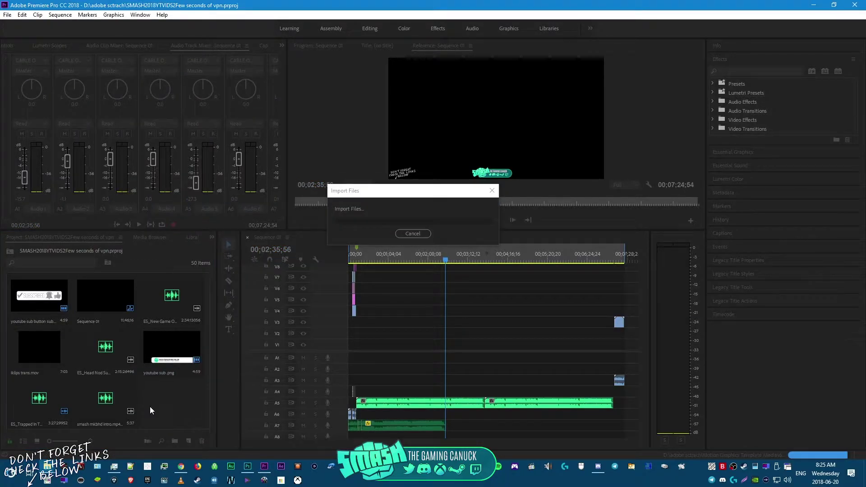
- Cancel the font resolution dialog and try to place the imported Fortnite Clip 1 on the Sequence 01 timeline
click(240, 241)
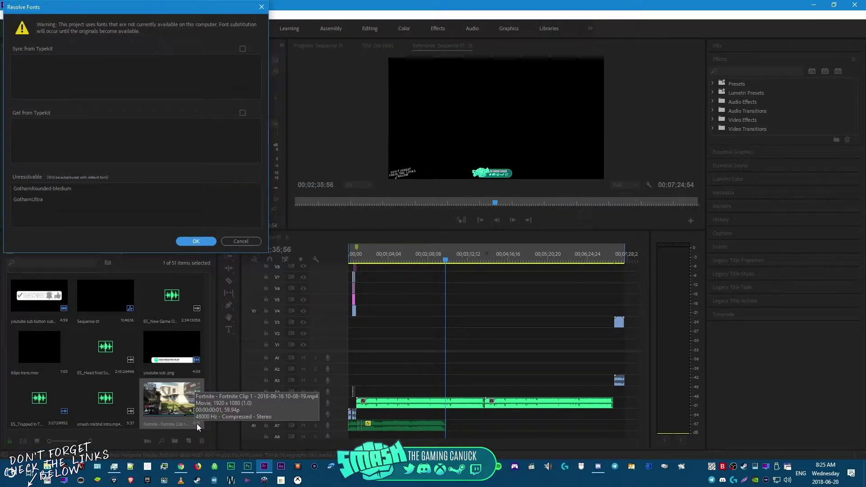
click(256, 242)
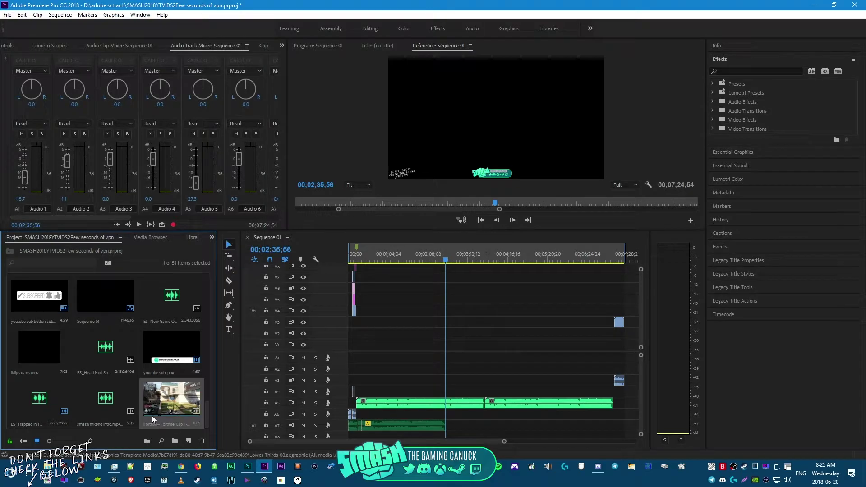
drag(175, 413, 414, 353)
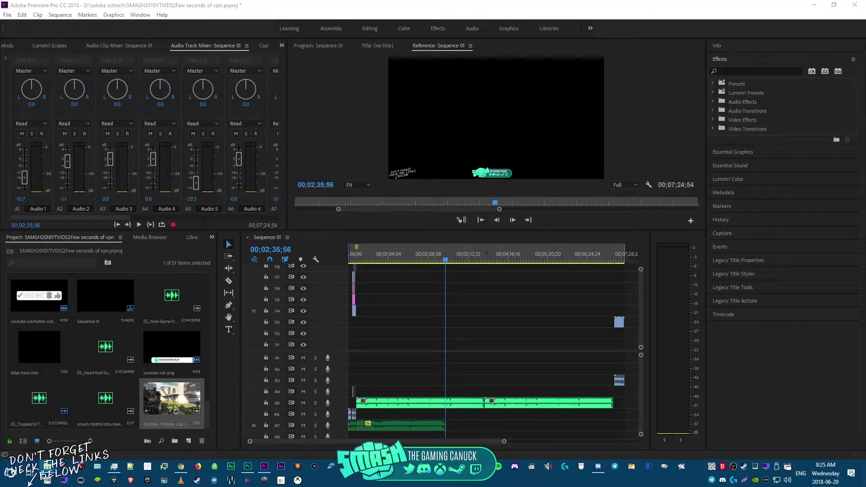
key(alt+Tab)
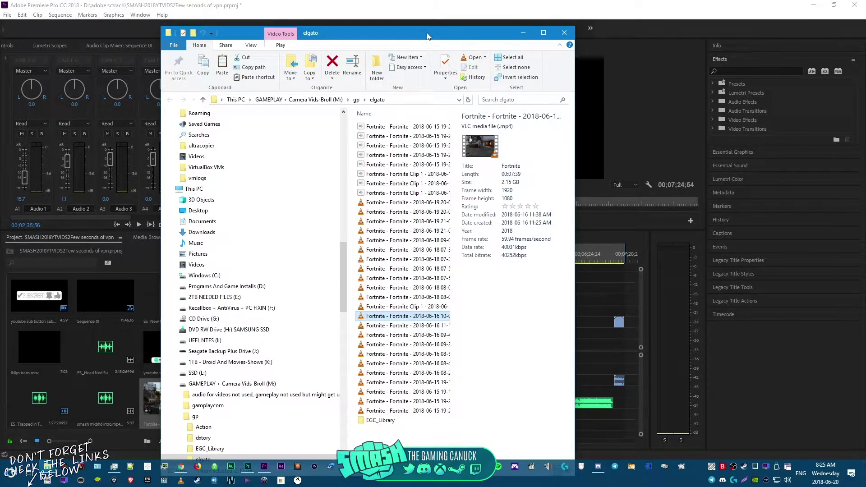
drag(428, 35, 582, 27)
drag(560, 308, 153, 403)
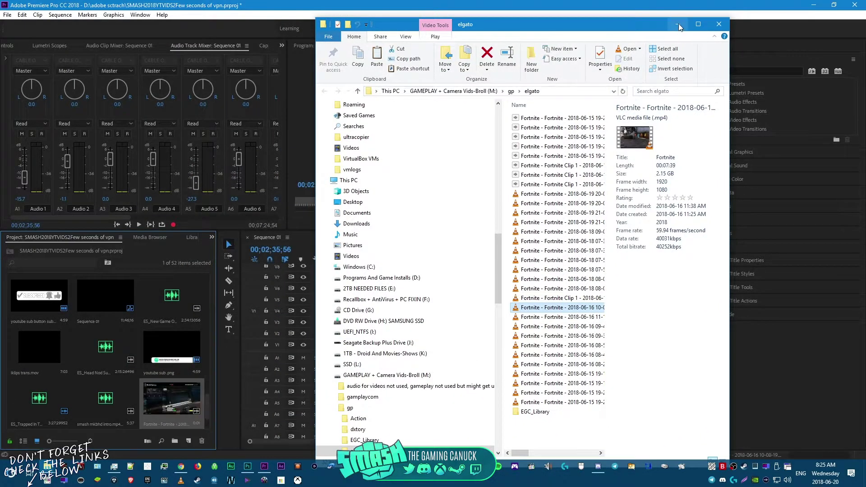
click(678, 24)
- Delete the imported Fortnite Clip 1 from the project together with its sequence references
scroll(206, 418, down, 1)
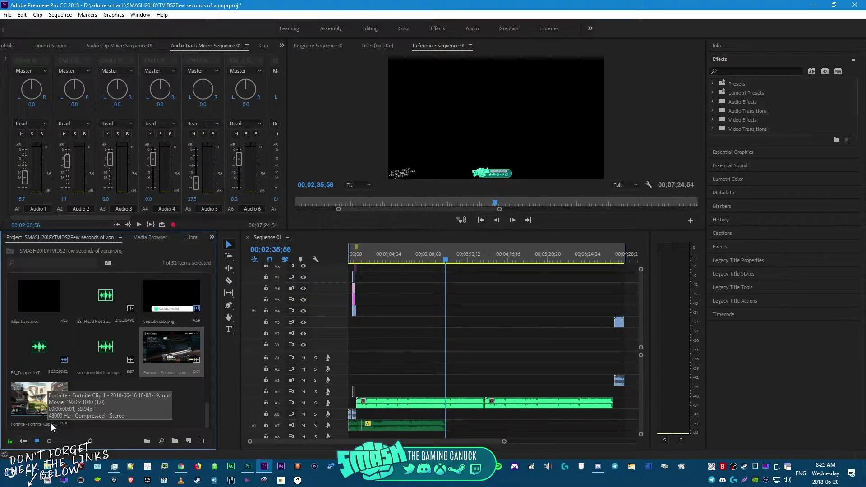
click(18, 427)
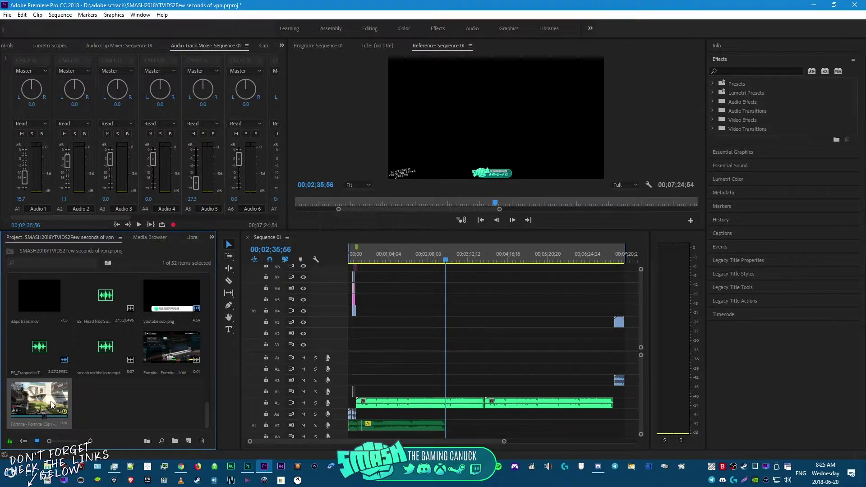
key(Delete)
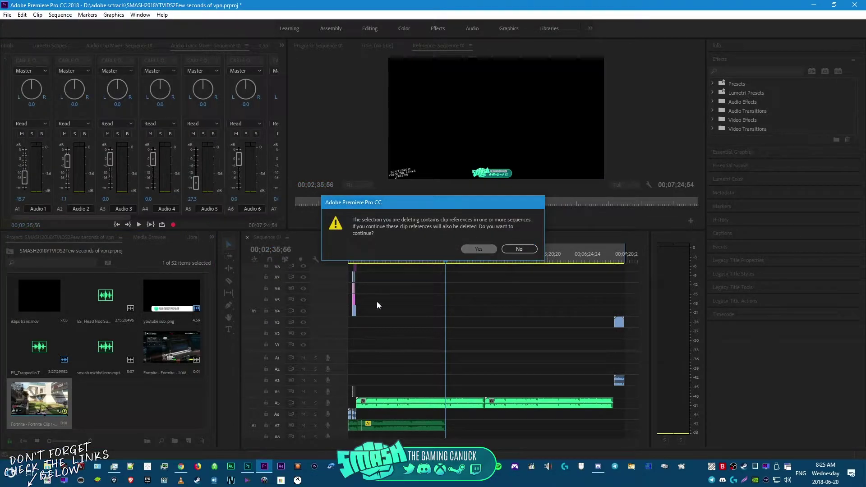
key(Return)
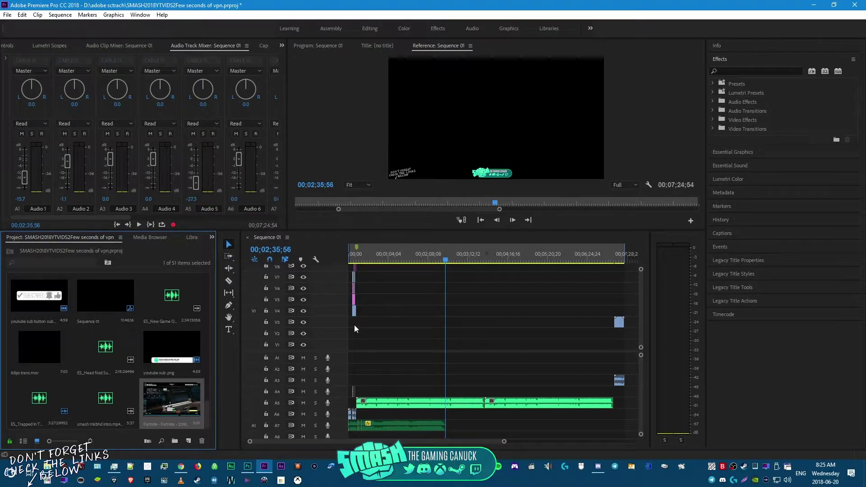
- Close Premiere Pro without saving the project and switch to the Adobe Premiere Pro CC 2018 program folder in File Explorer
click(858, 9)
click(467, 242)
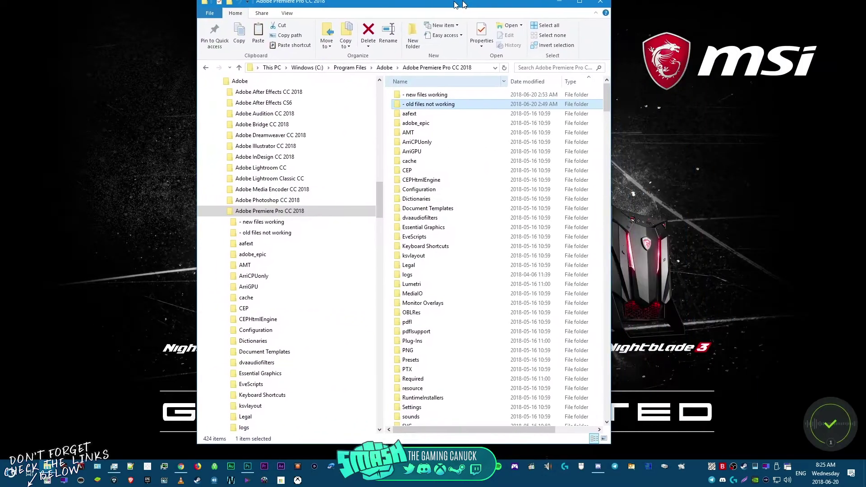
drag(467, 1, 441, 19)
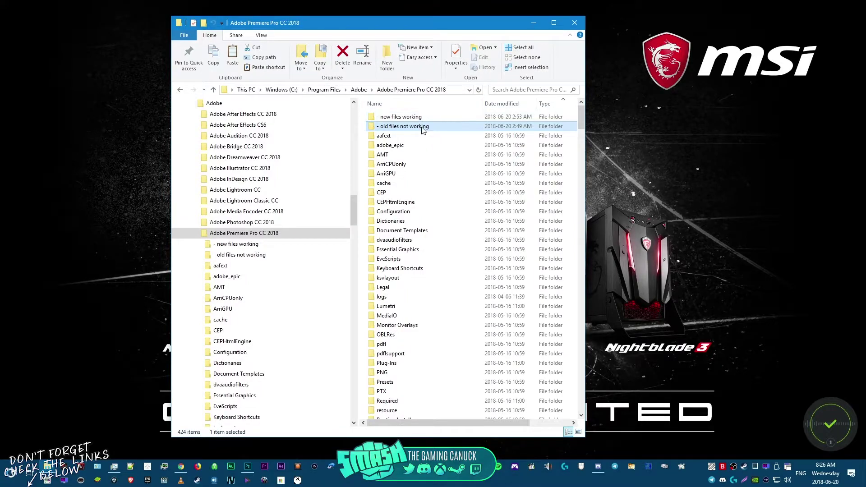
- Copy all the mc_ DLL files from the "- new files working" folder and return to the Adobe Premiere Pro CC 2018 program folder
double_click(404, 117)
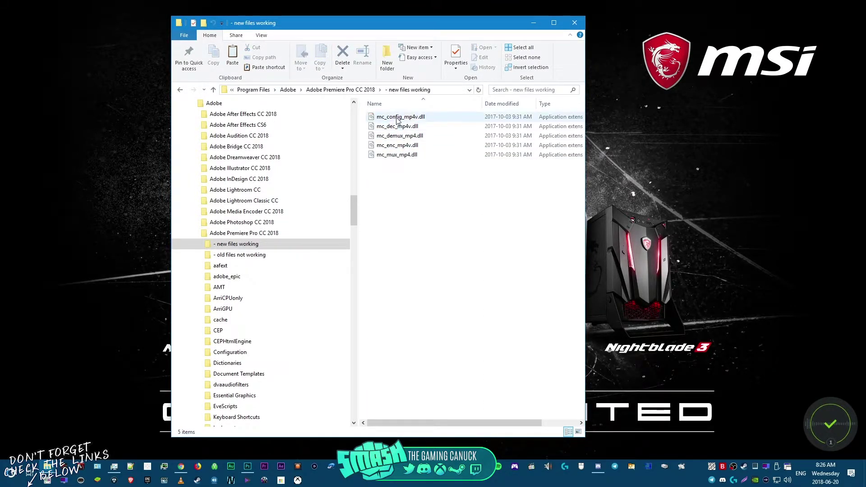
key(ctrl+a)
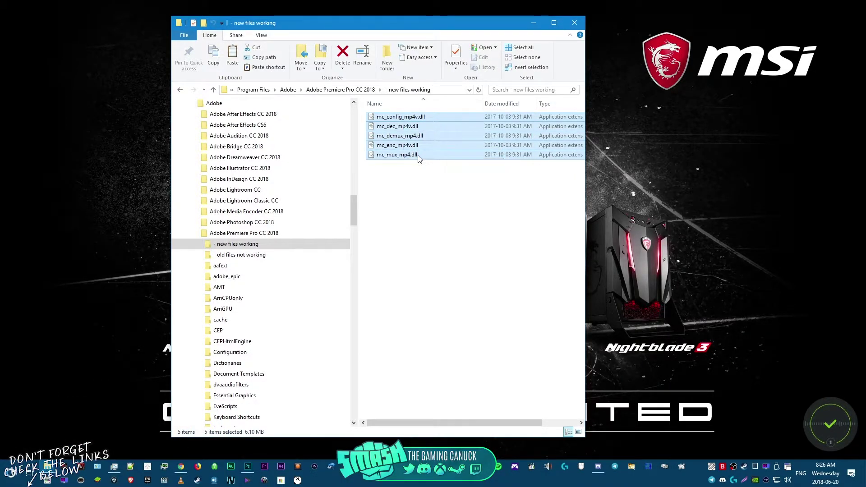
click(213, 61)
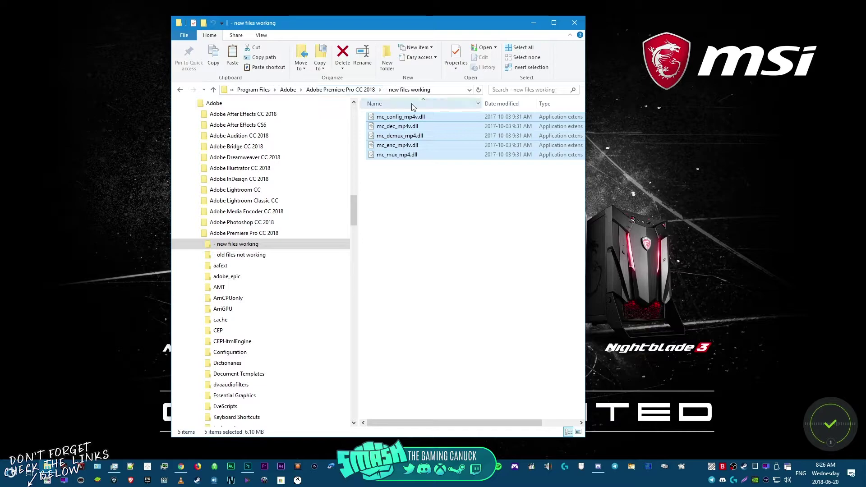
click(344, 90)
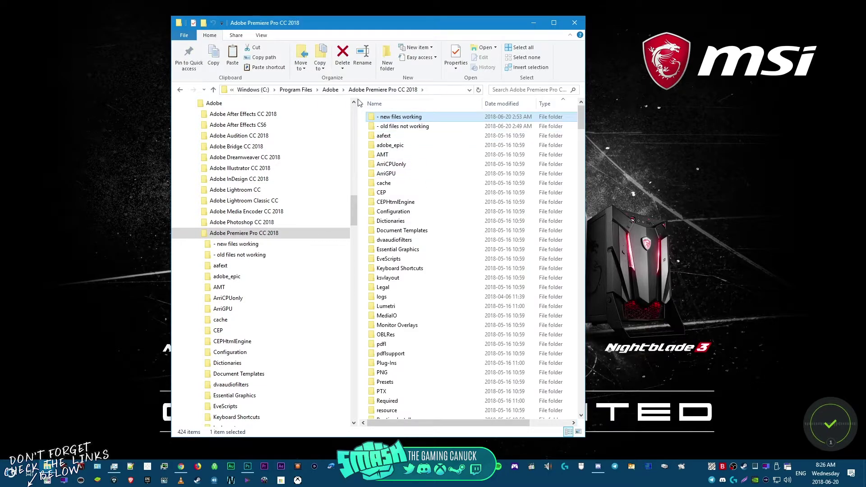
scroll(434, 223, down, 12)
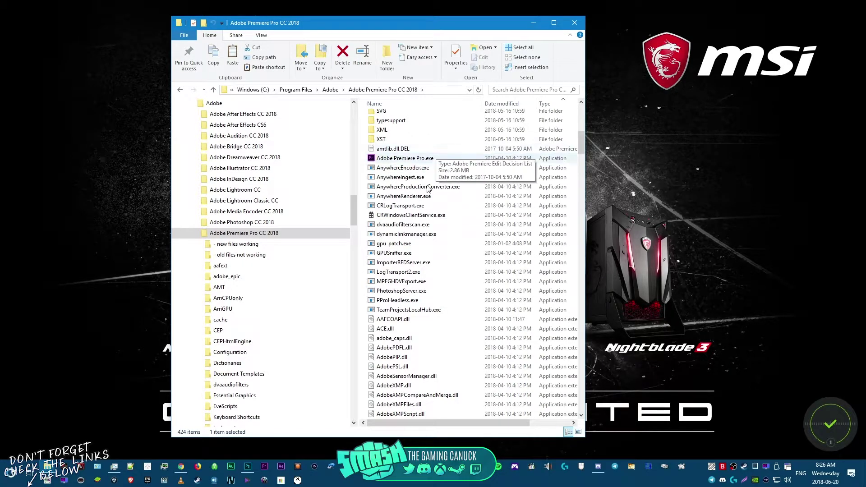
- Locate the installation folder through the file location of the Adobe Premiere Pro CC 2018 shortcut, leaving its properties unchanged
right_click(264, 467)
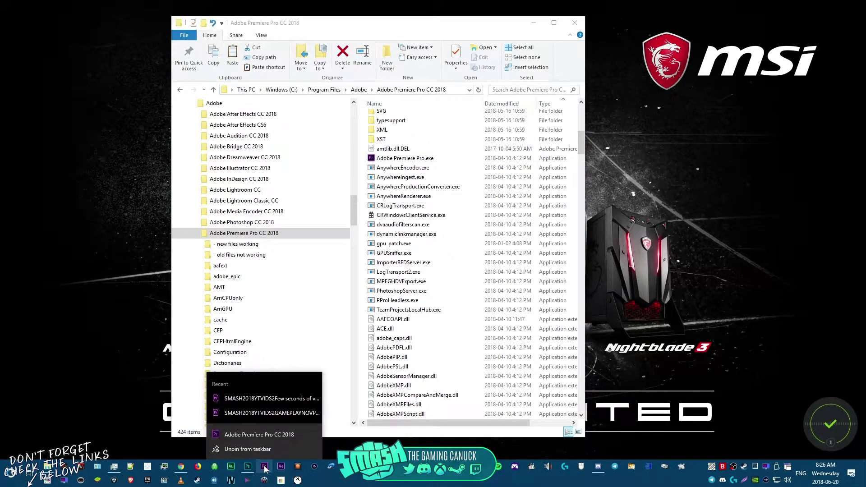
right_click(270, 438)
click(289, 452)
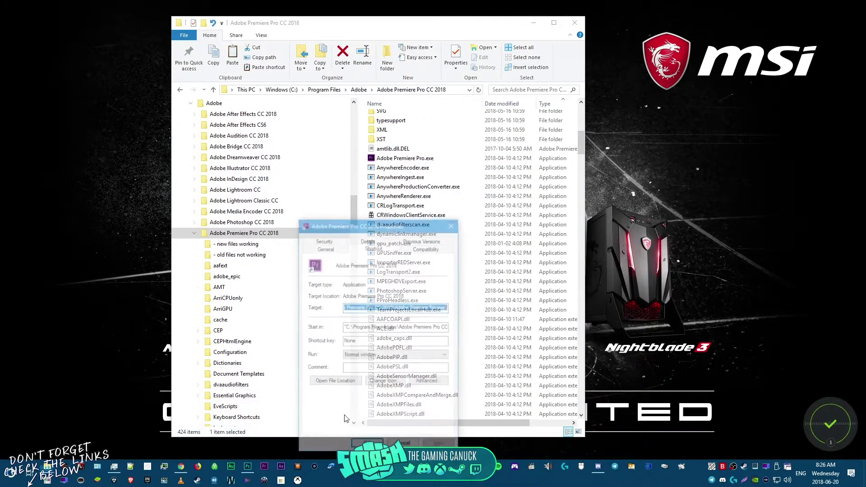
click(335, 383)
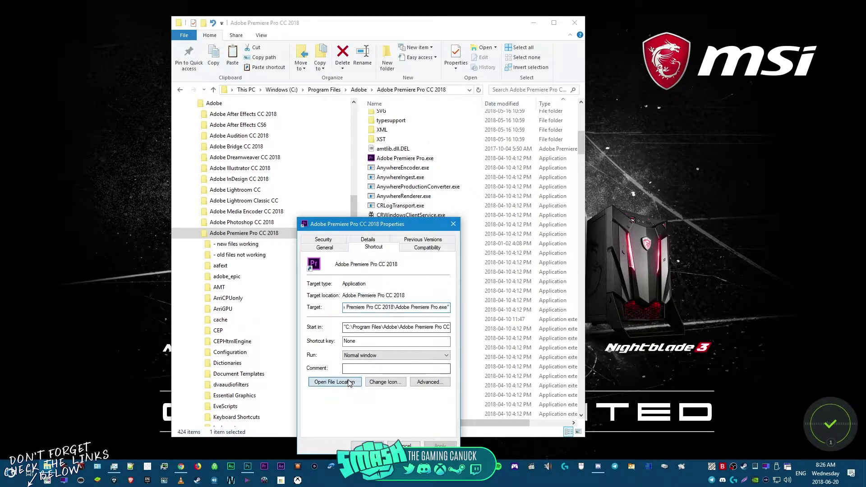
click(405, 446)
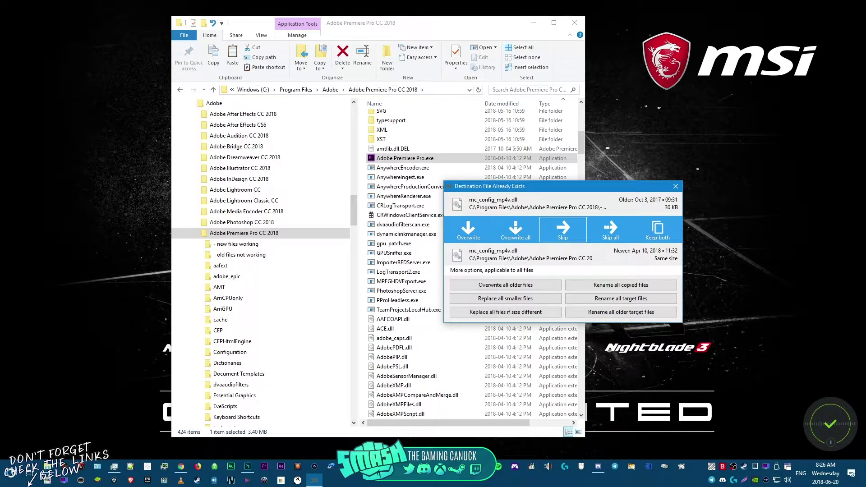
- Paste the copied DLL files into the Adobe Premiere Pro CC 2018 program folder, overwriting all existing files
click(515, 238)
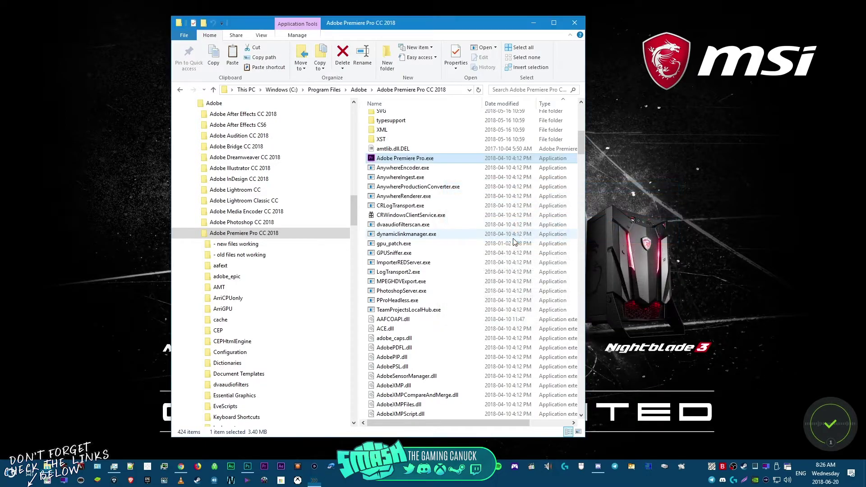
click(534, 22)
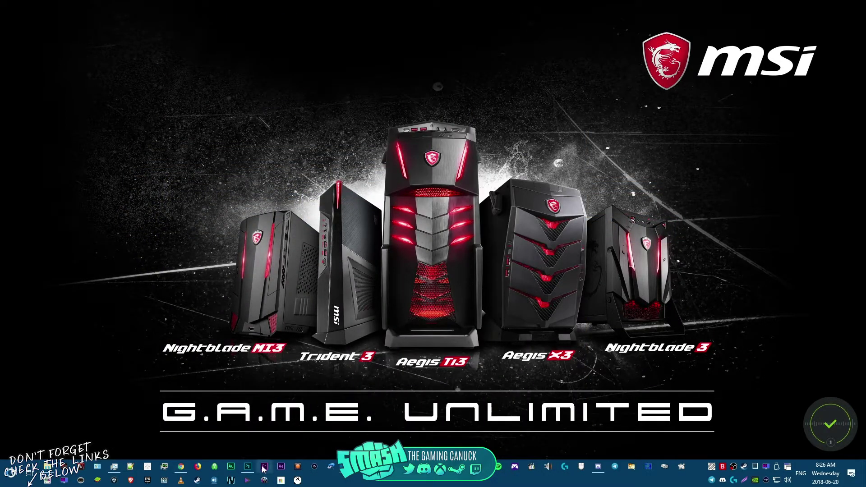
- Relaunch Premiere Pro, reopen the project "SMASH2018YTVIDS2Few seconds of vpn" and cancel the font resolution dialog
click(265, 466)
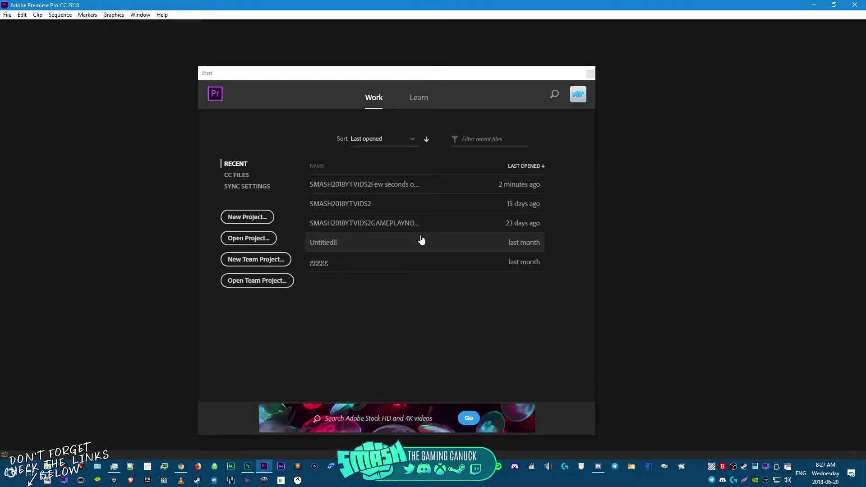
click(471, 186)
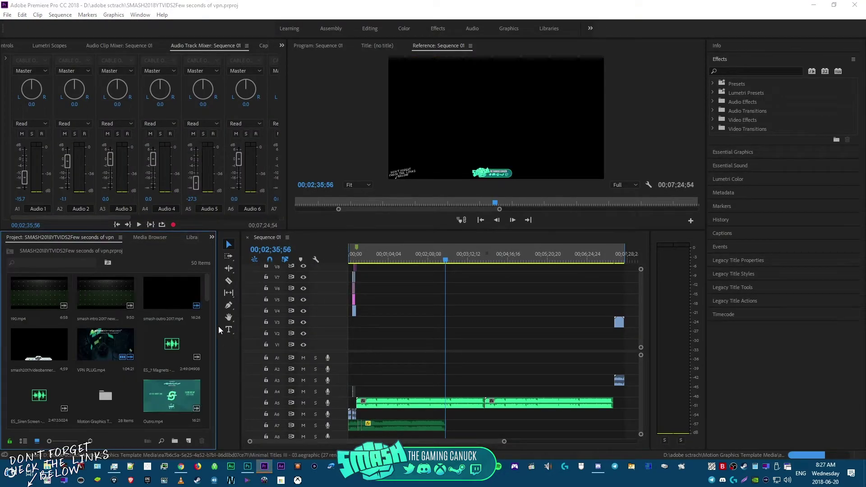
drag(207, 288, 218, 418)
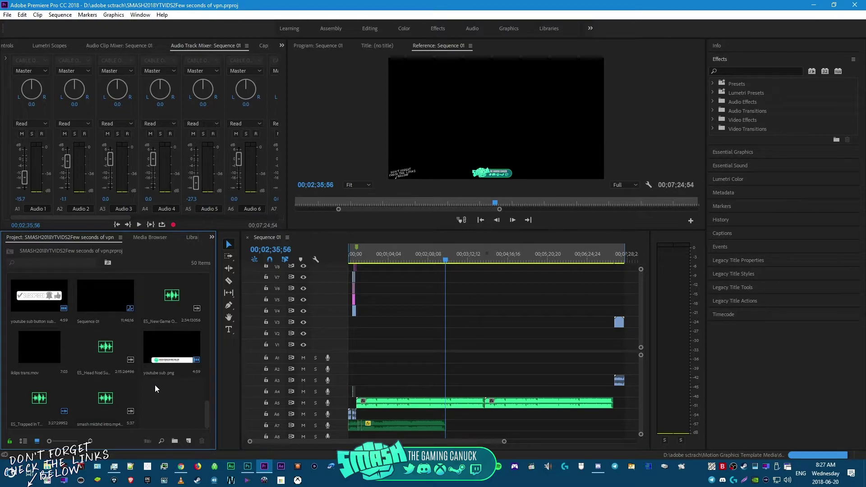
scroll(154, 391, up, 3)
scroll(182, 380, up, 3)
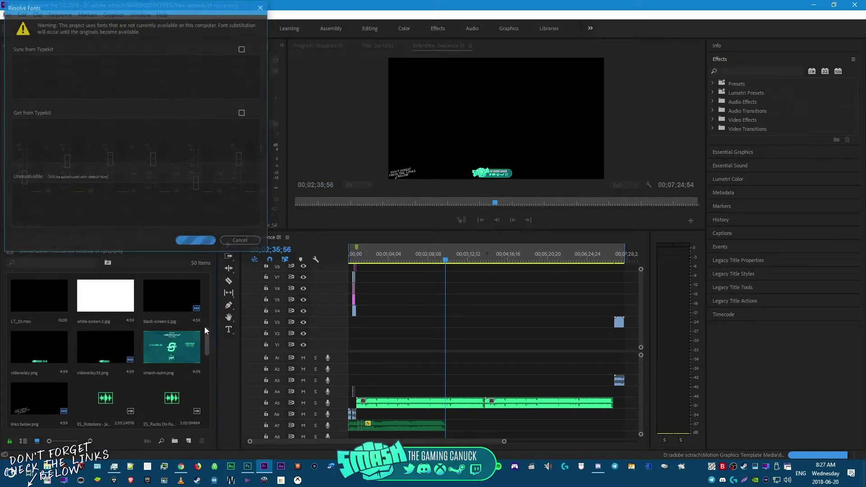
click(238, 242)
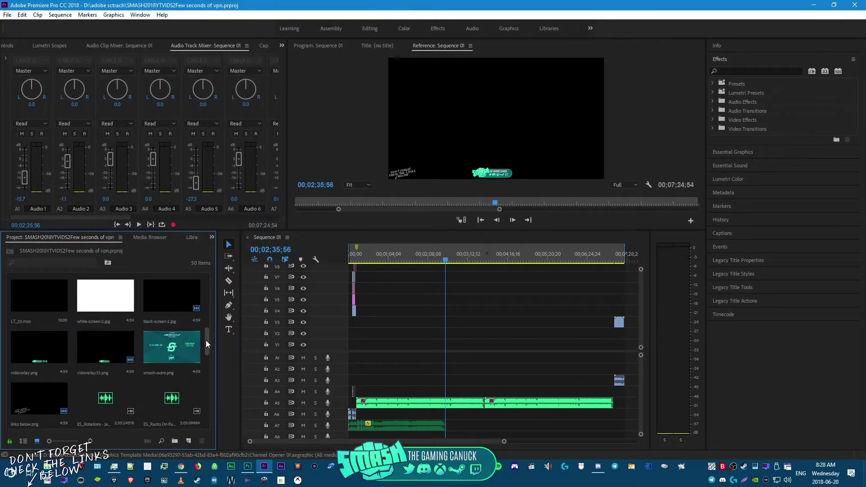
scroll(207, 337, down, 10)
click(47, 467)
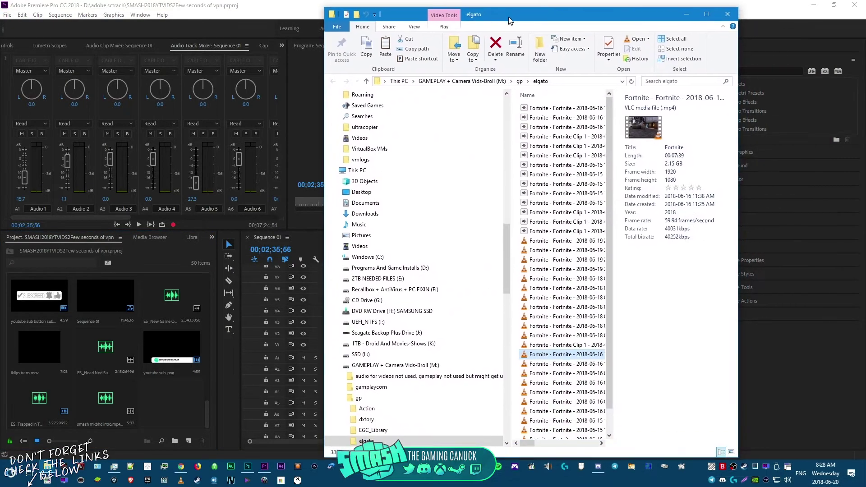
drag(582, 354, 167, 391)
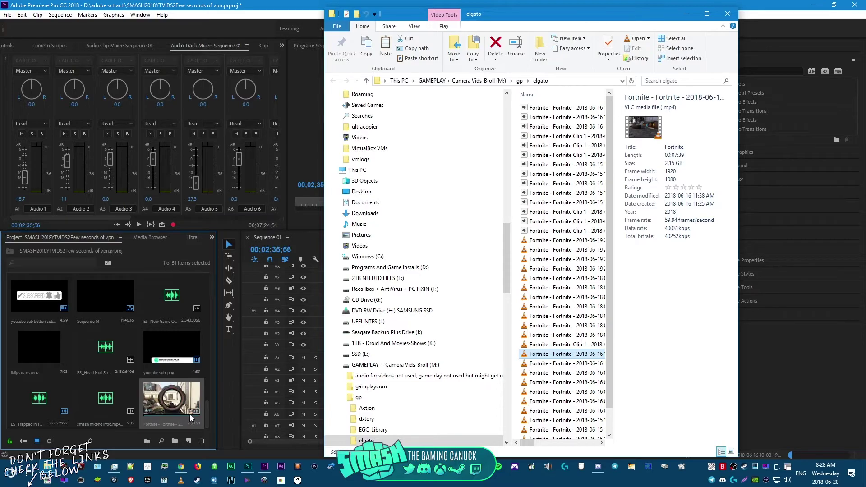
click(584, 346)
drag(584, 347, 174, 412)
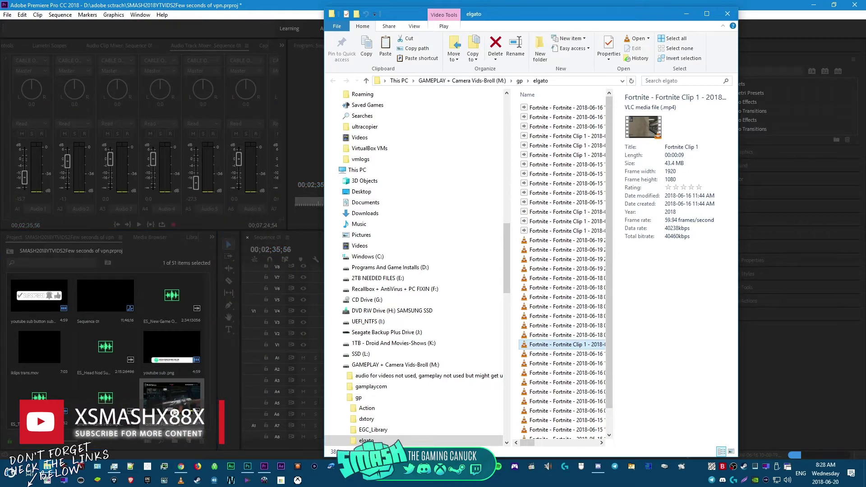
click(90, 441)
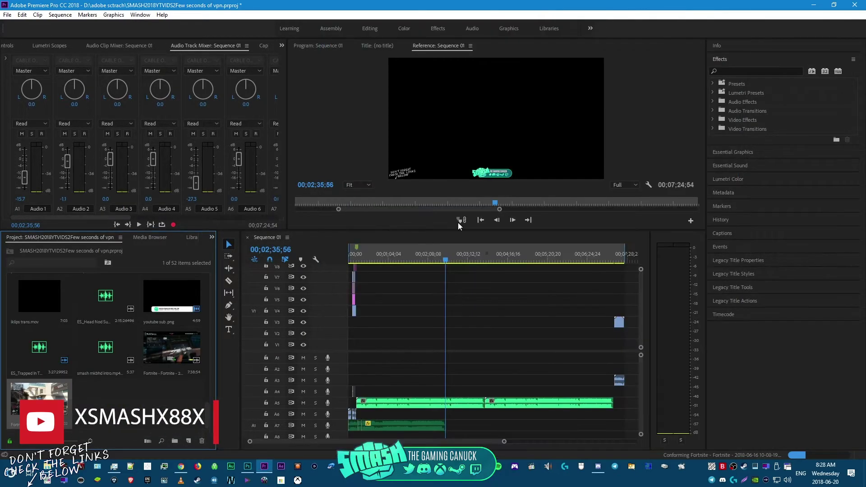
- Place Fortnite Clip 1 and the full Fortnite gameplay video on video track V1 and preview both clips
drag(39, 399, 430, 345)
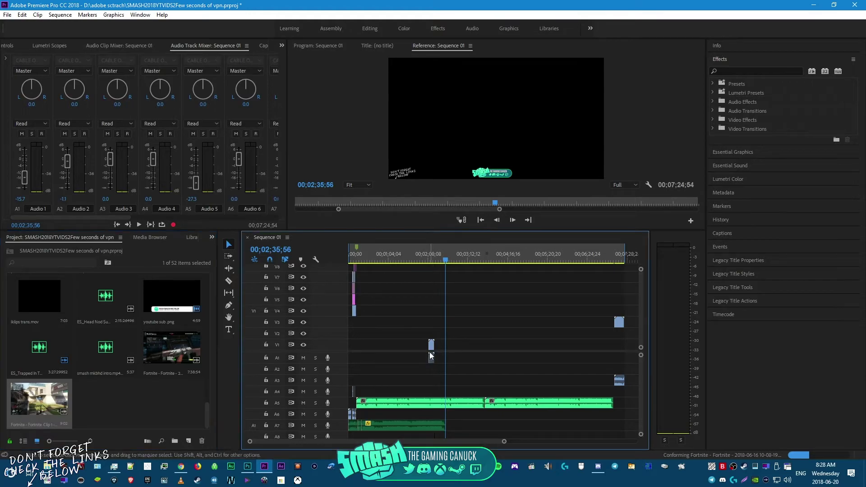
drag(172, 357, 448, 344)
click(501, 255)
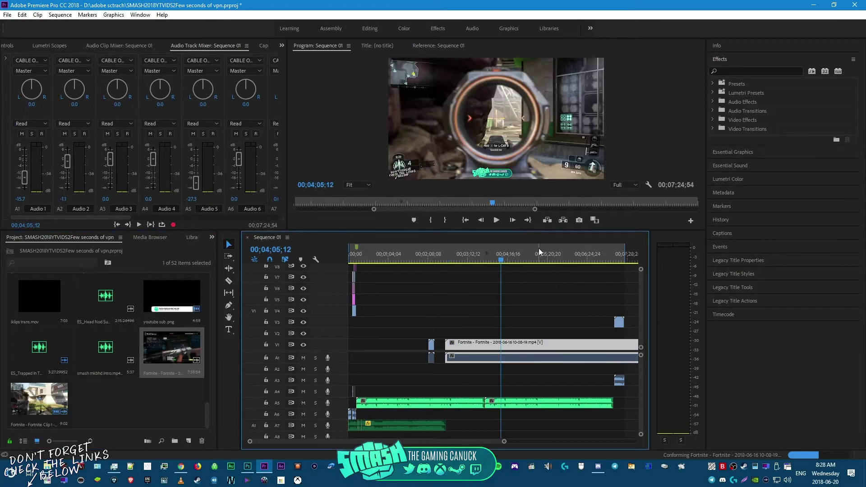
drag(425, 260, 434, 260)
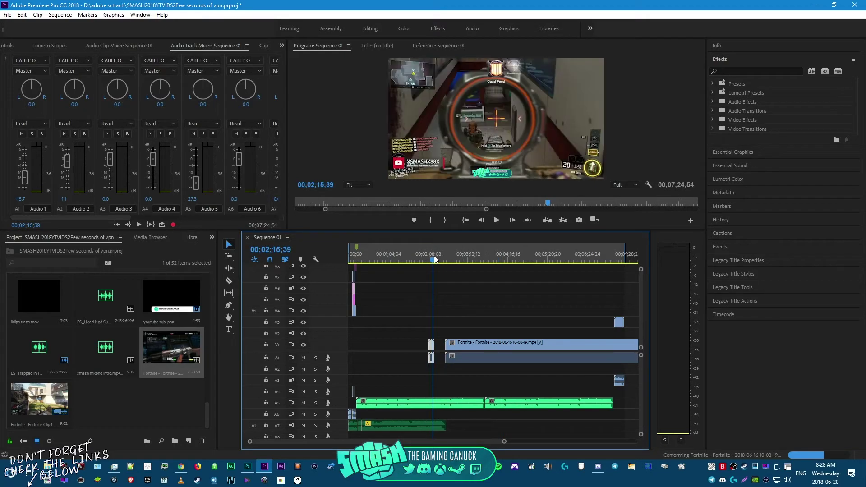